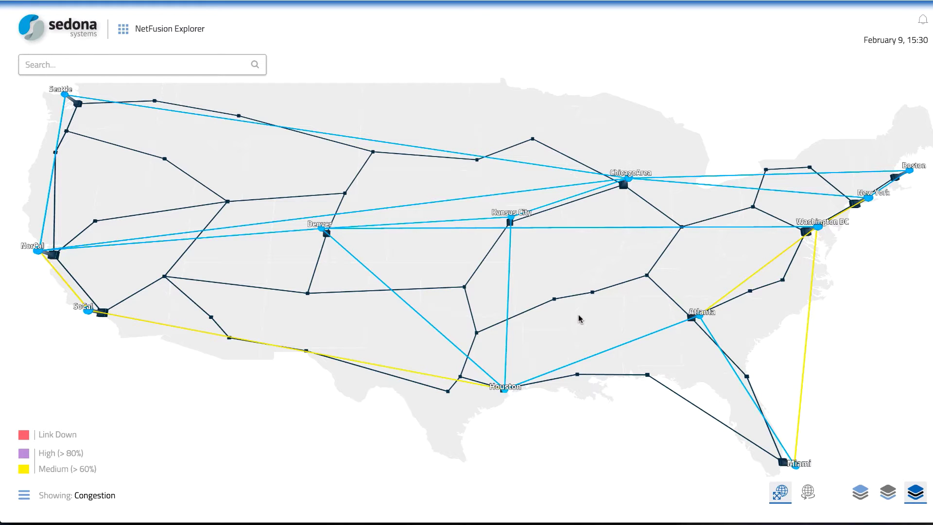
Pan the congestion map so the Houston-to-Miami southern sites fill more of the view
left_click_drag(582, 324, 600, 302)
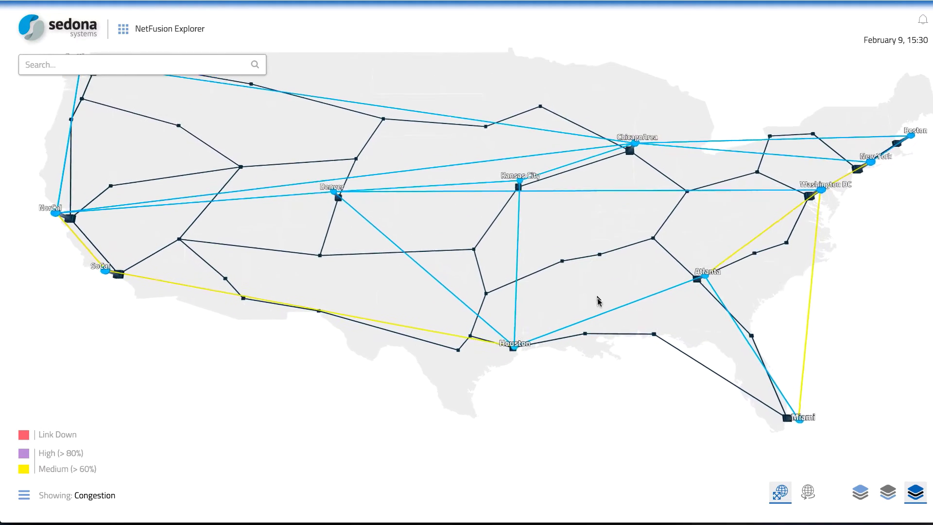
Switch to the 3D view and tilt the camera low across Houston toward Denver and ChicagoArea
left_click(804, 489)
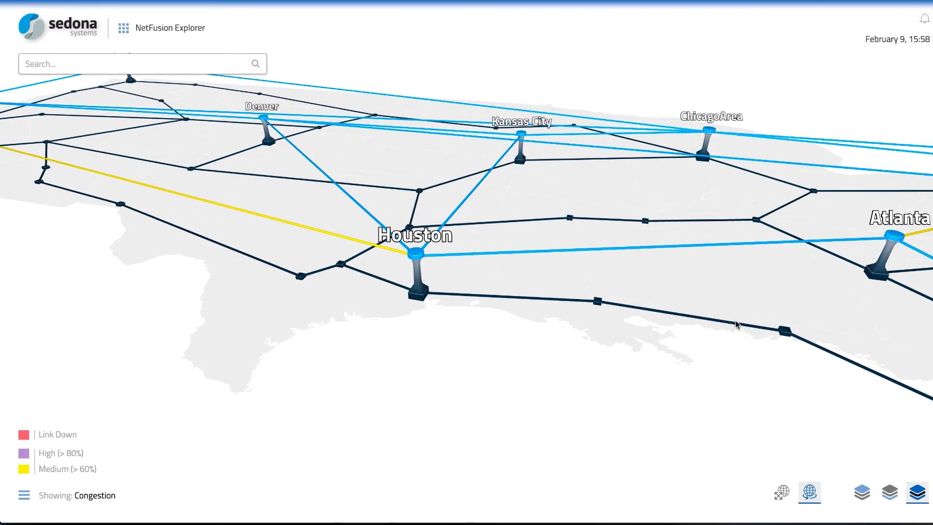
middle_click_drag(708, 350, 733, 347)
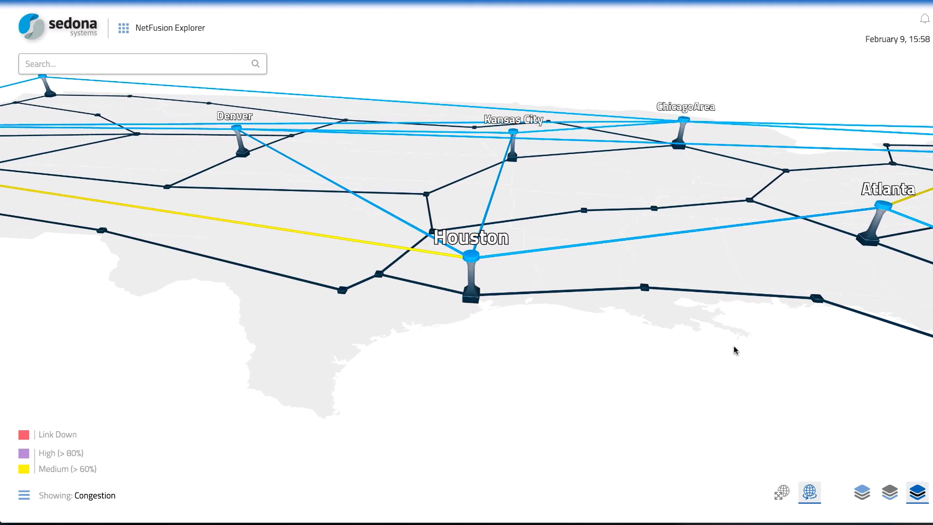
Show the logical-only, physical-only, then combined layers, and go back to the flat 2D map
left_click(862, 494)
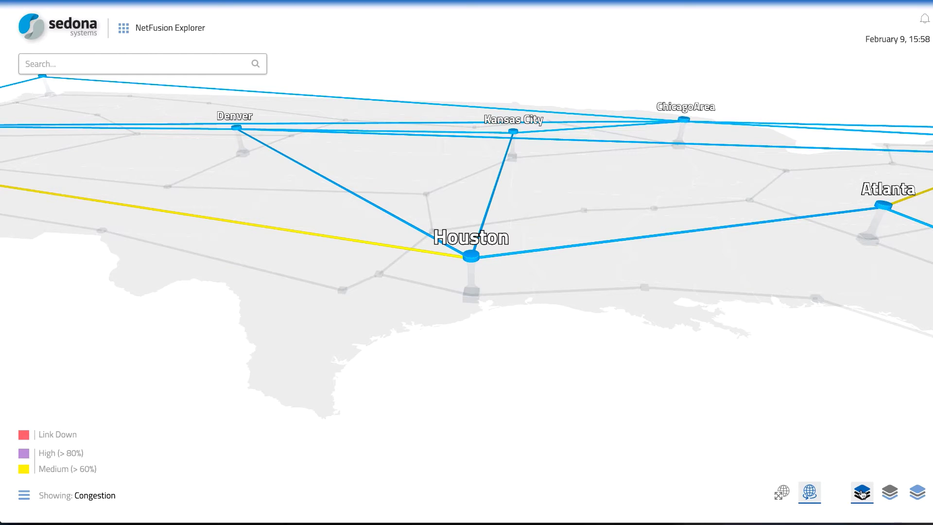
left_click(889, 493)
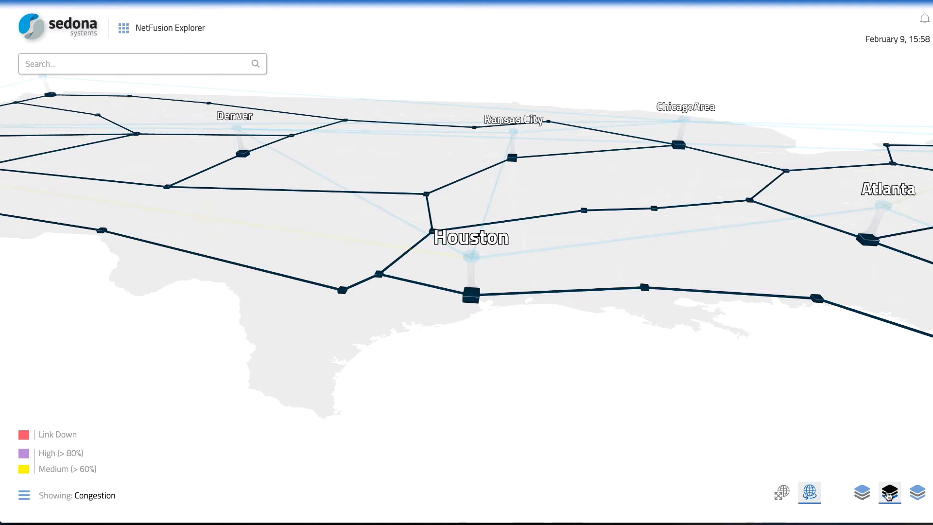
left_click(917, 493)
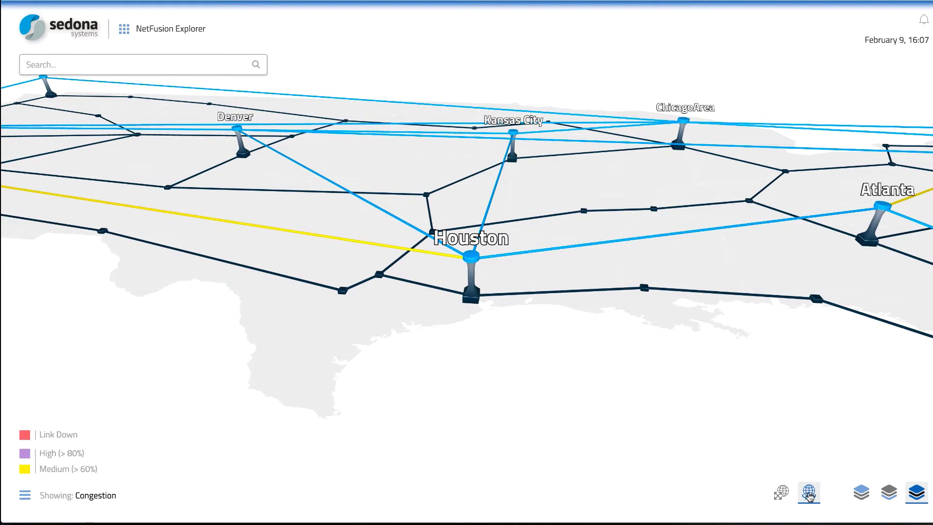
left_click(780, 493)
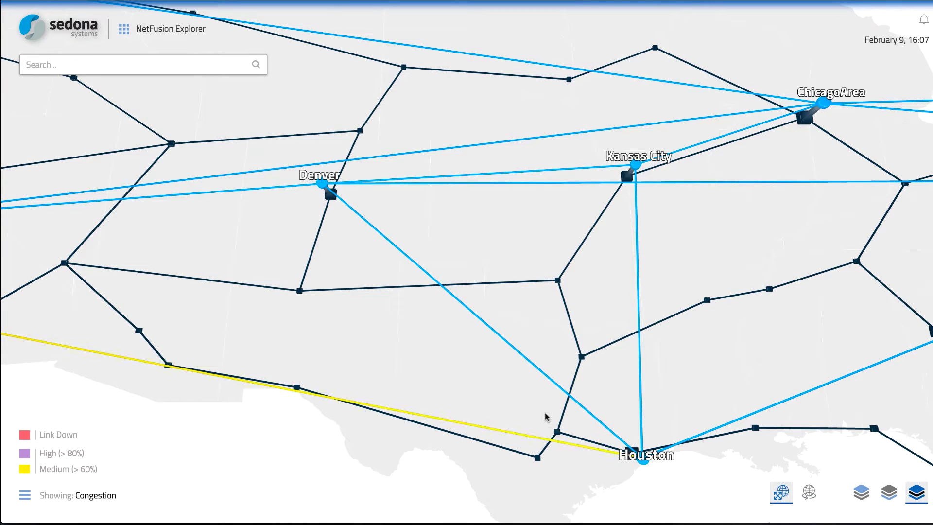
Open the Denver–Houston link details and review its 2082 km route via abq, okc, dfw, aus
left_click(502, 343)
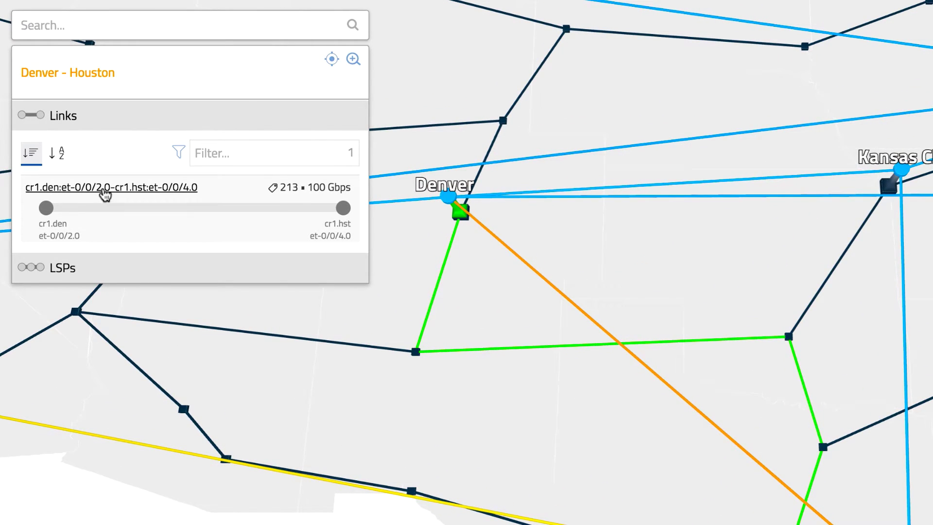
left_click(104, 190)
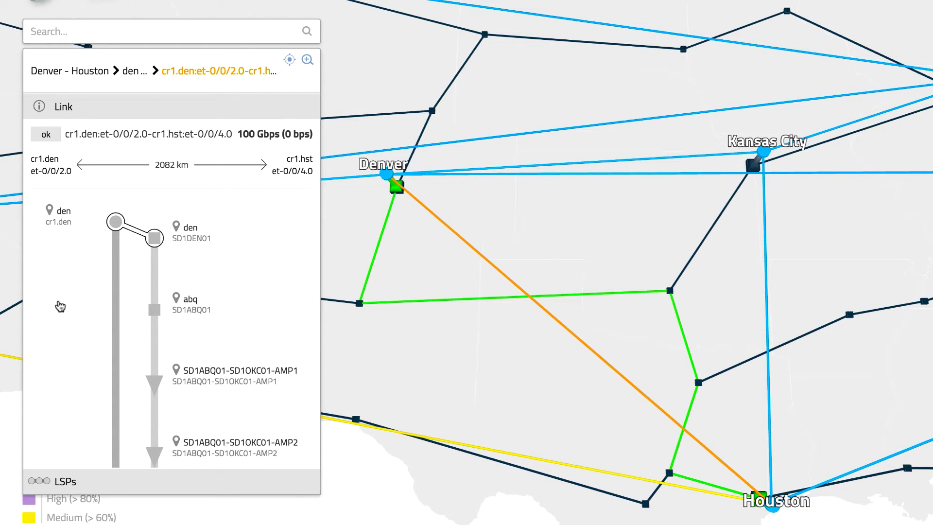
scroll(59, 306, "down", 3)
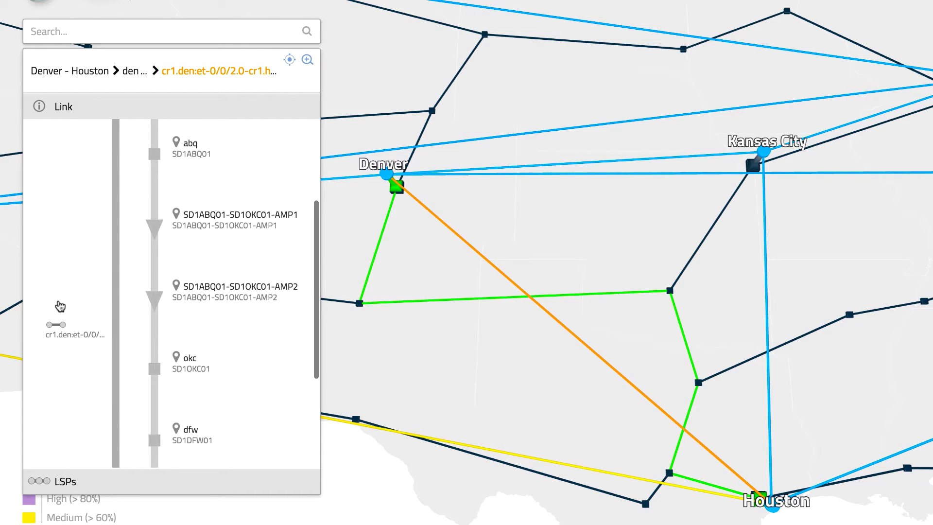
scroll(60, 306, "down", 2)
scroll(59, 306, "down", 2)
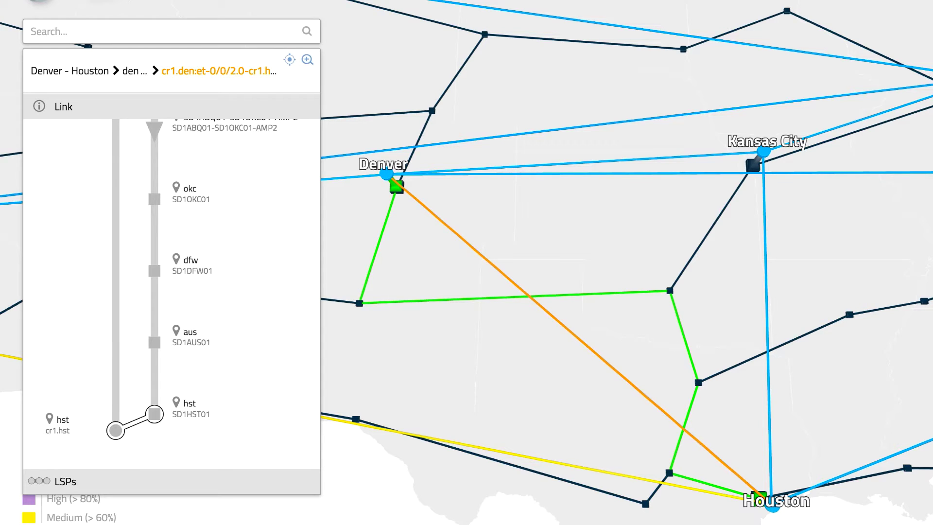
scroll(63, 254, "up", 7)
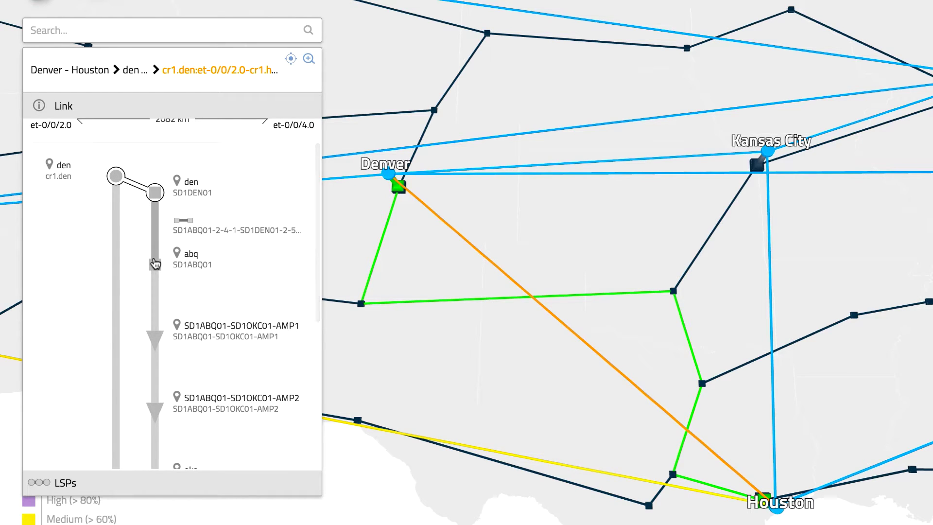
scroll(155, 263, "down", 4)
scroll(155, 305, "down", 2)
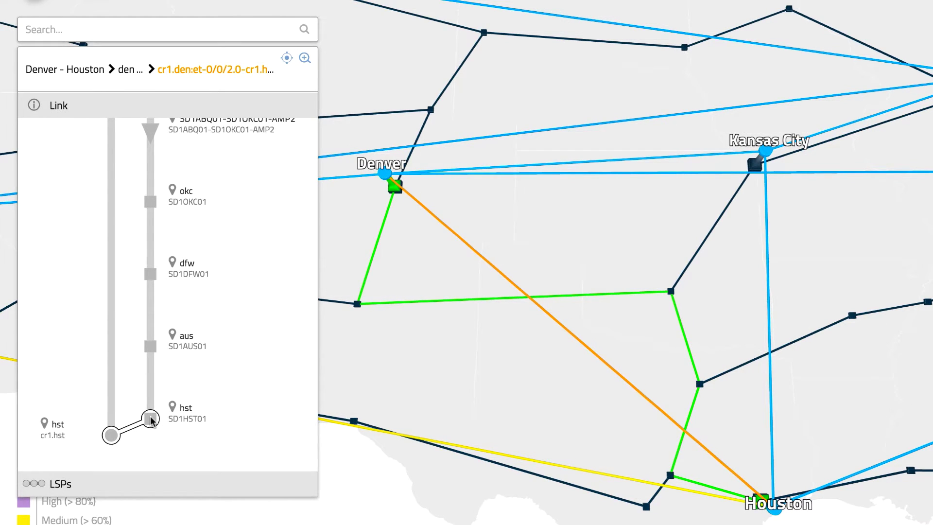
Open Houston's site details and filter its LSP list by 'chi'
left_click(774, 508)
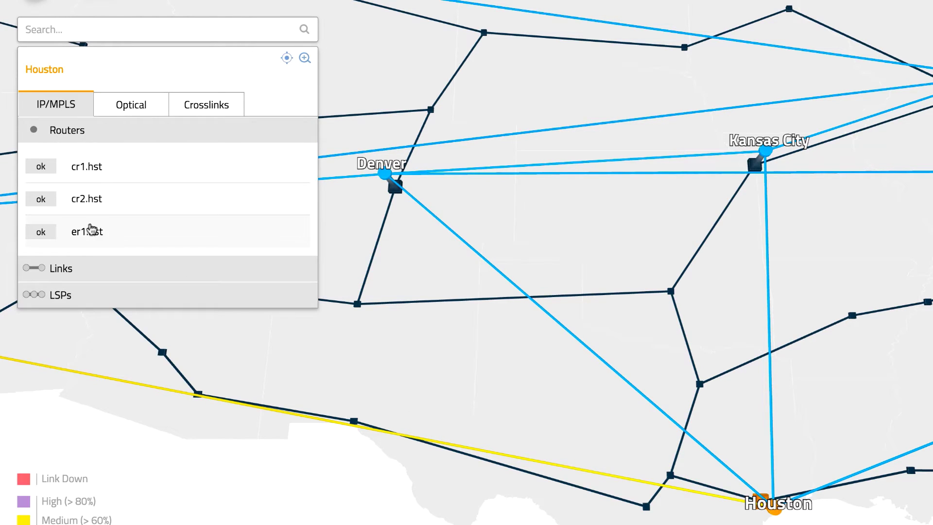
left_click(56, 300)
left_click(206, 214)
type("chi")
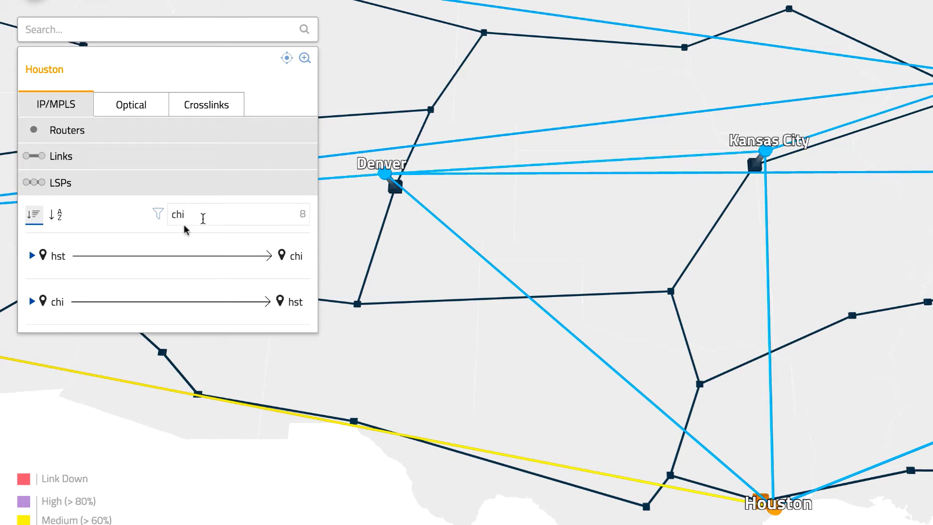
Show LSP cr1.hst_cr2.chi's 13.9 Gbps path through aus, dfw, okc, kcy and spr
left_click(31, 255)
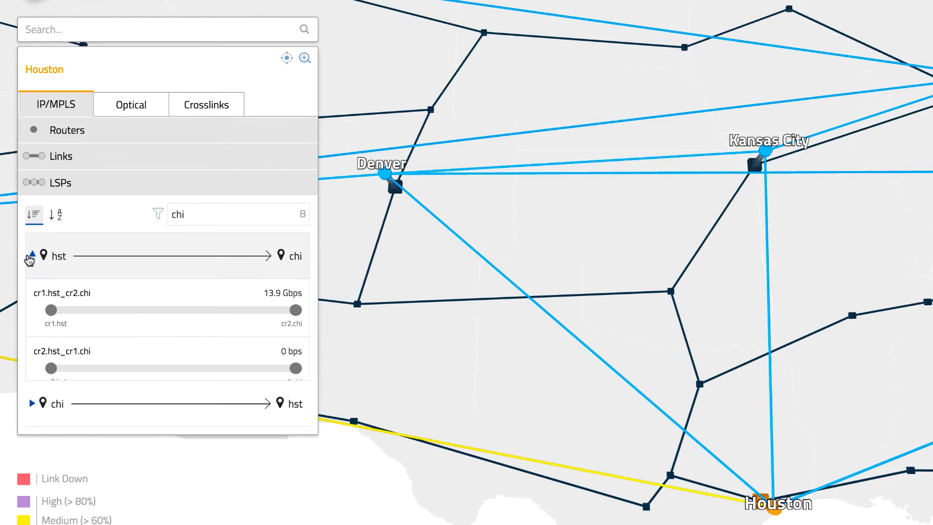
left_click(46, 293)
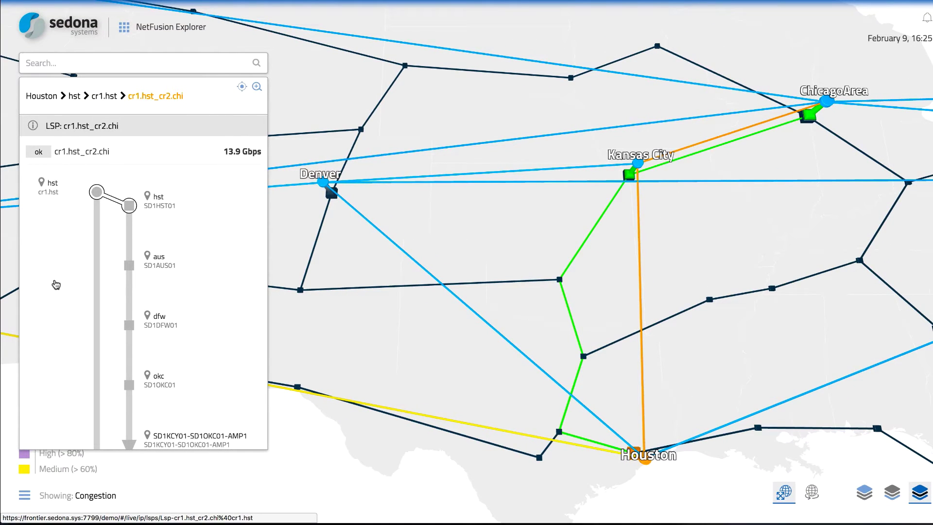
scroll(56, 284, "down", 5)
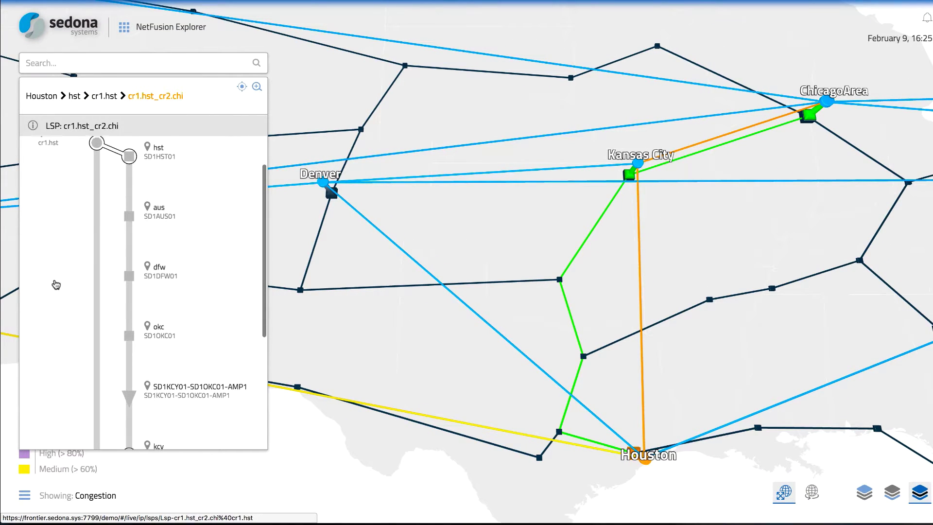
scroll(56, 284, "down", 5)
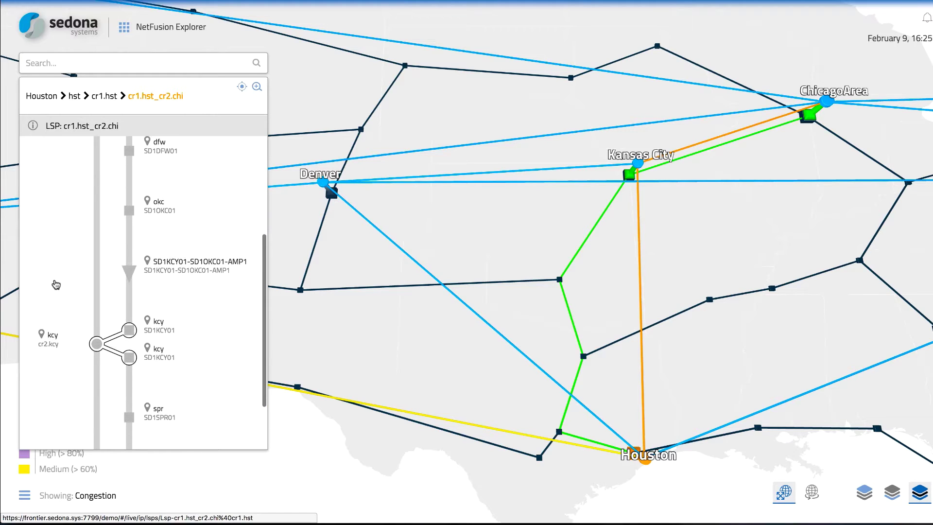
scroll(56, 284, "down", 1)
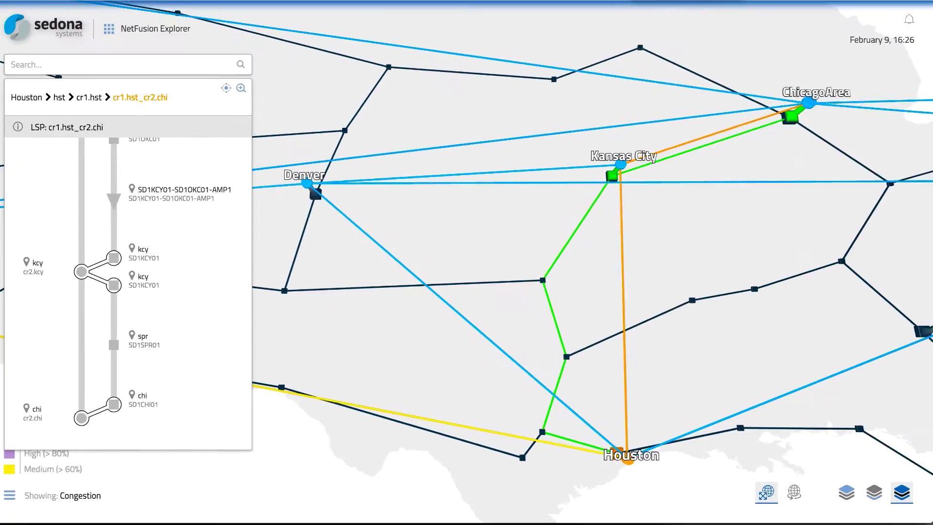
Close the LSP details, compare logical, physical and combined layers in 3D, then return to flat view
left_click(538, 483)
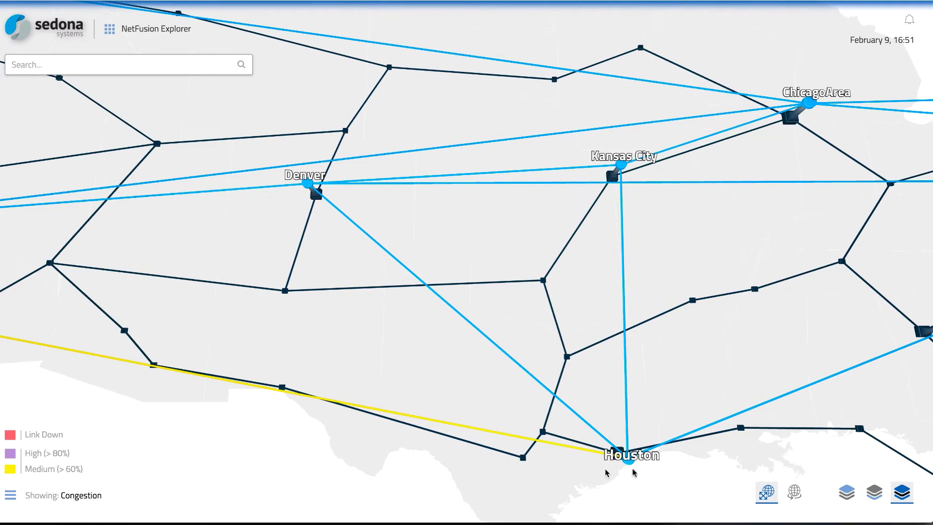
left_click(793, 492)
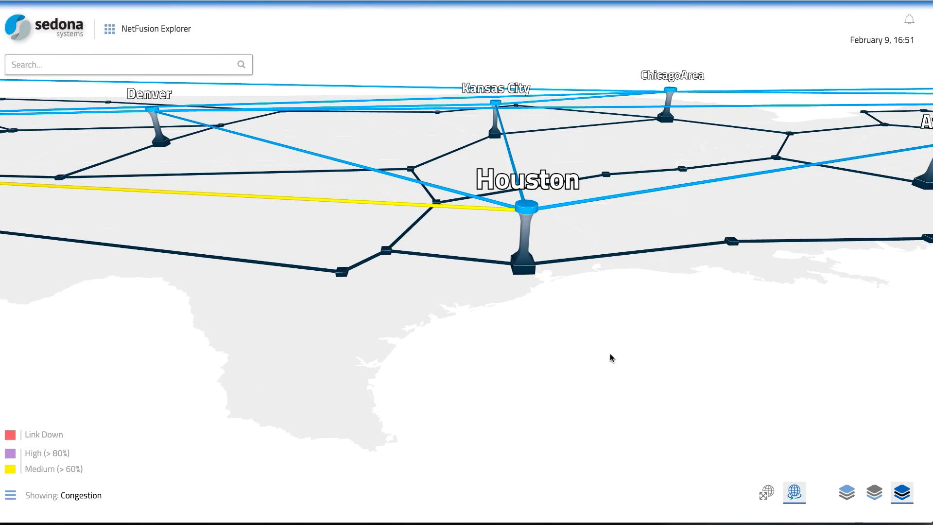
left_click(846, 492)
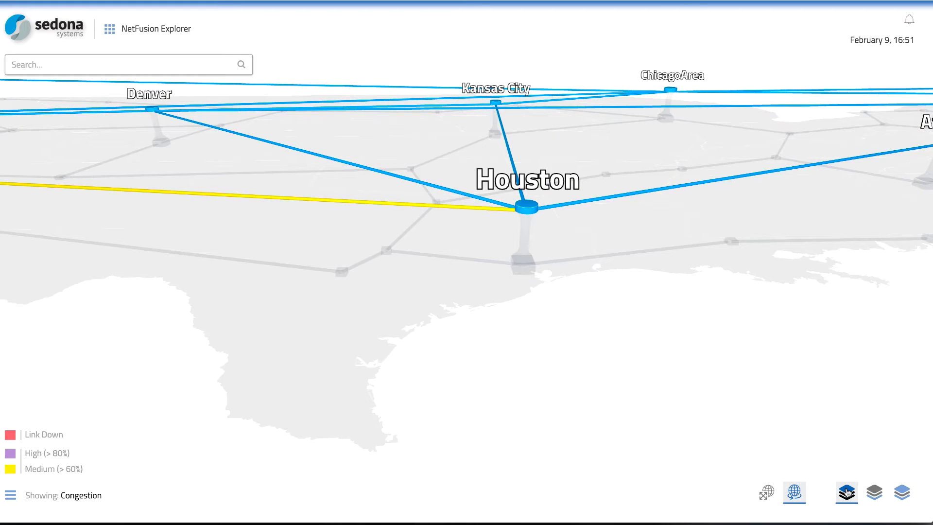
left_click(875, 492)
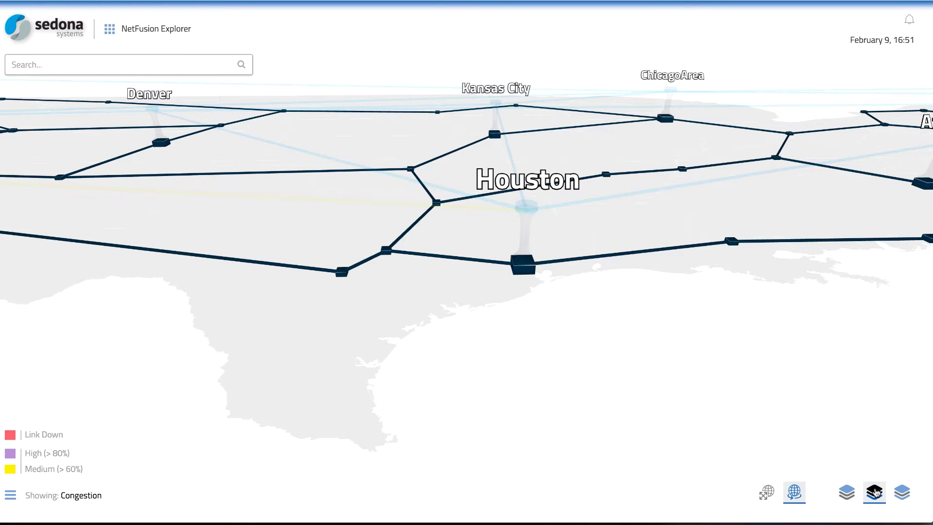
left_click(902, 492)
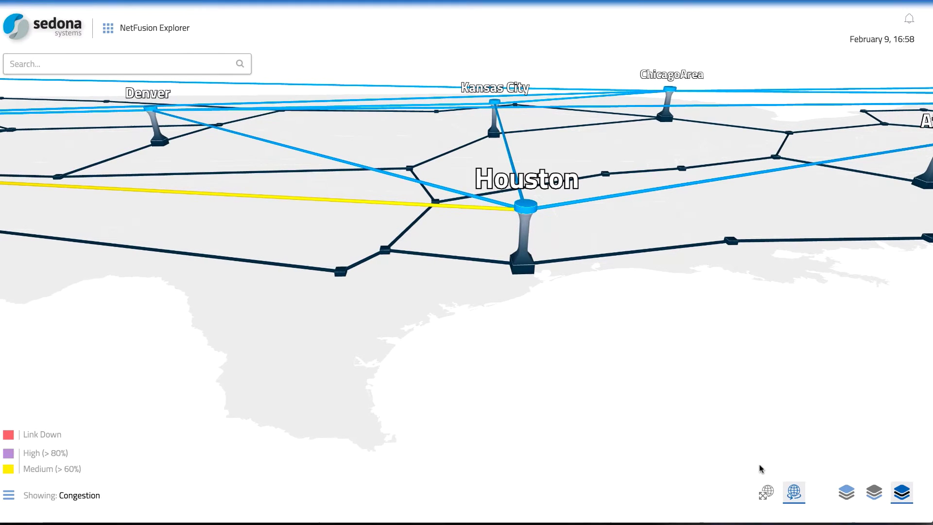
left_click(765, 492)
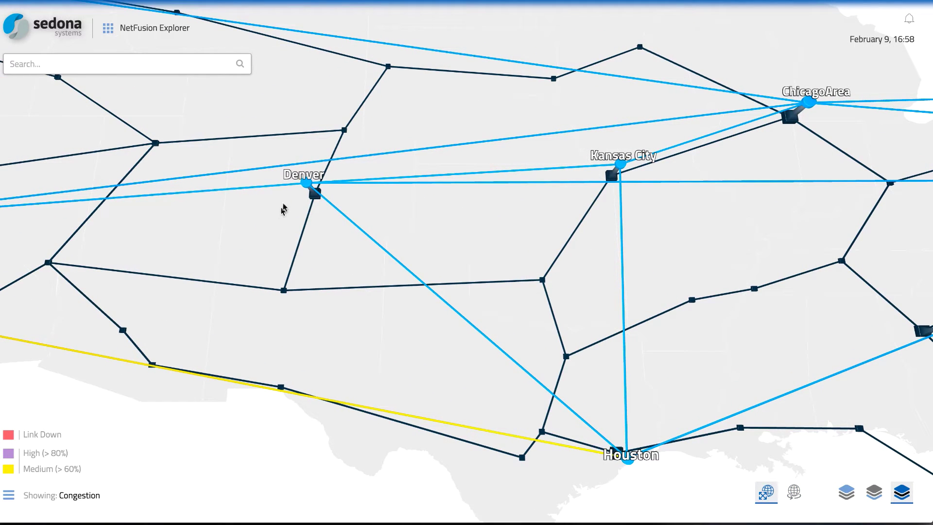
Open the Denver site details and expand its Links and LSPs lists
left_click(307, 188)
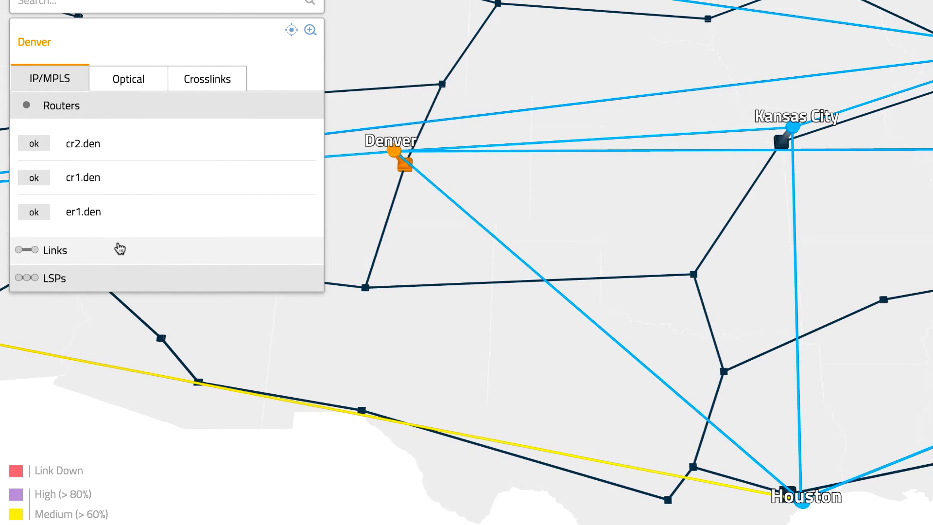
left_click(119, 250)
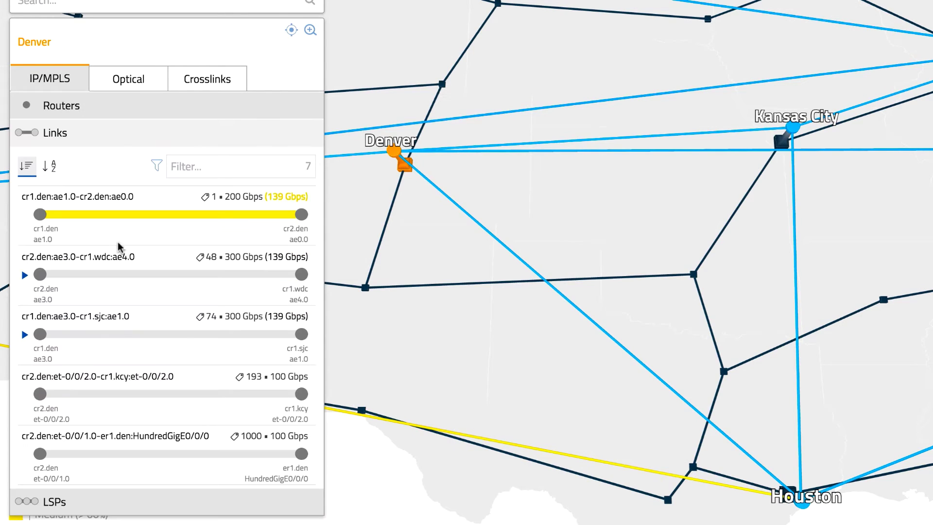
left_click(87, 500)
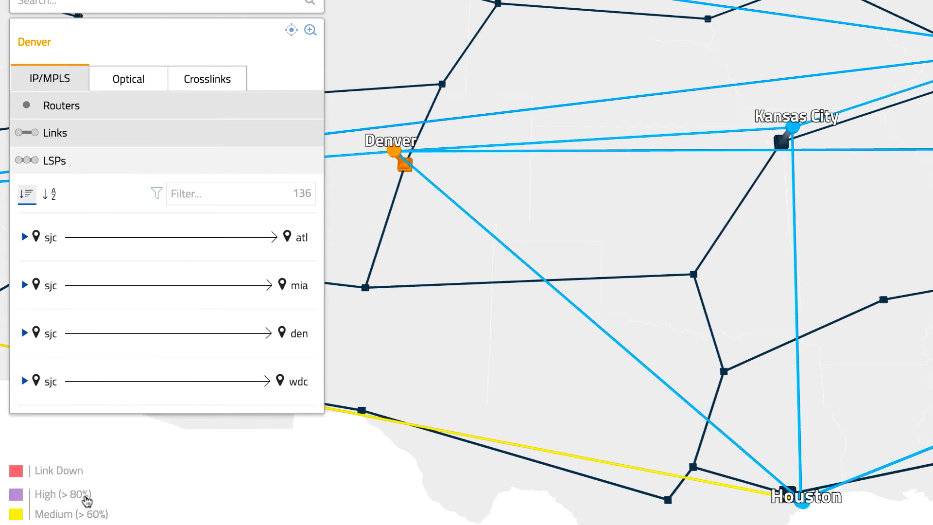
Review Denver's optical links and connections, then list its crosslinks to SD1DEN01
left_click(125, 75)
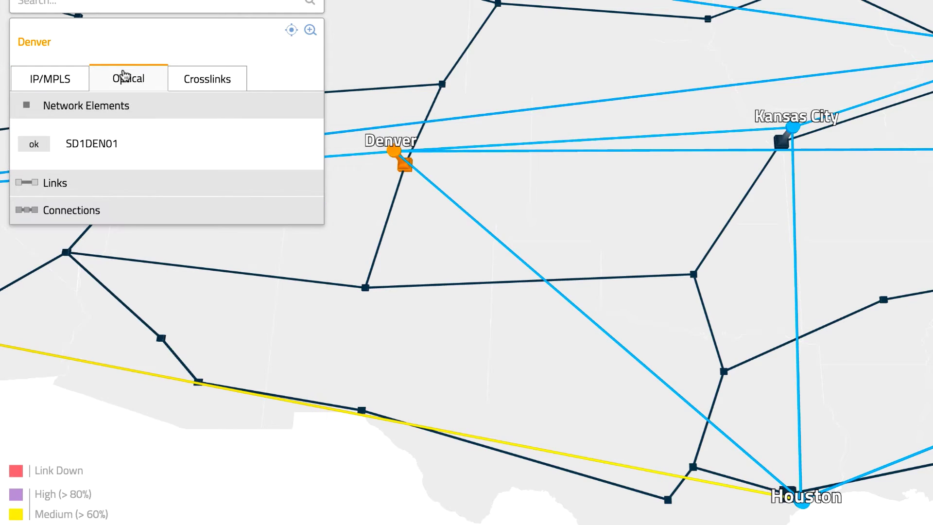
left_click(89, 183)
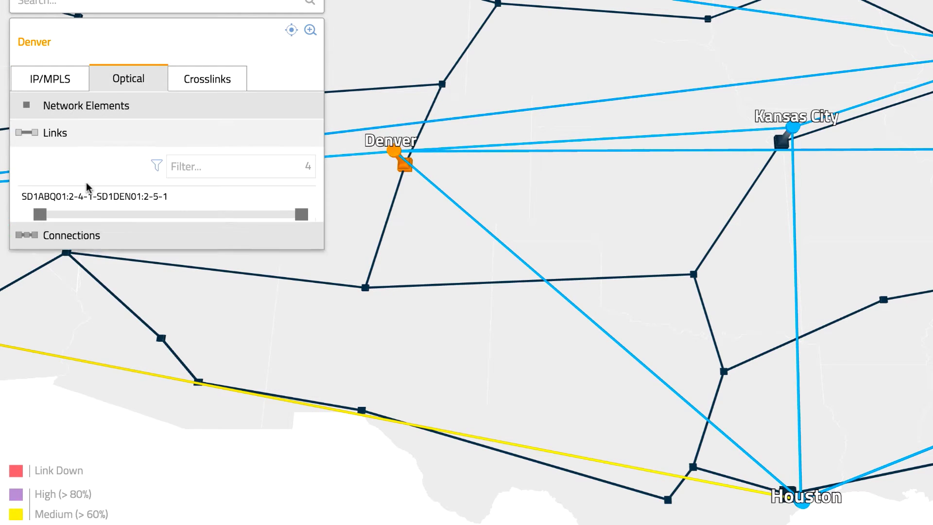
left_click(83, 444)
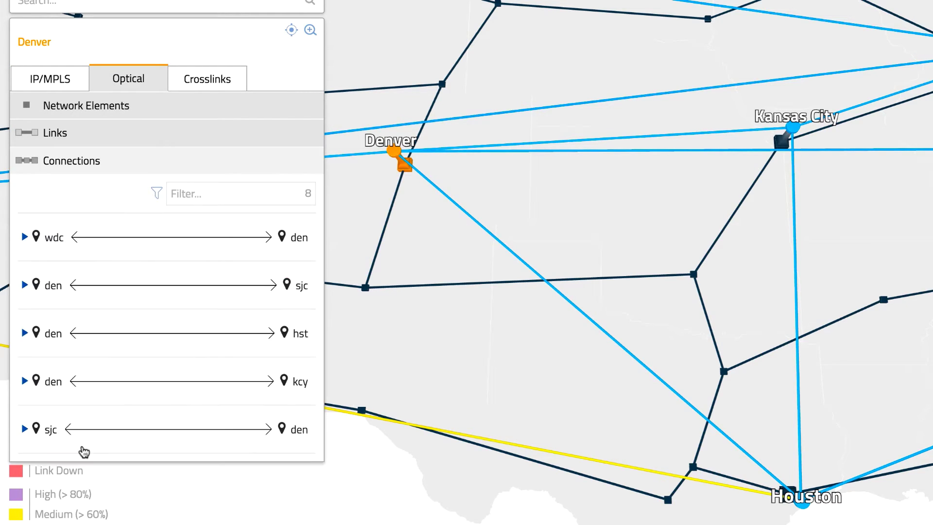
left_click(225, 84)
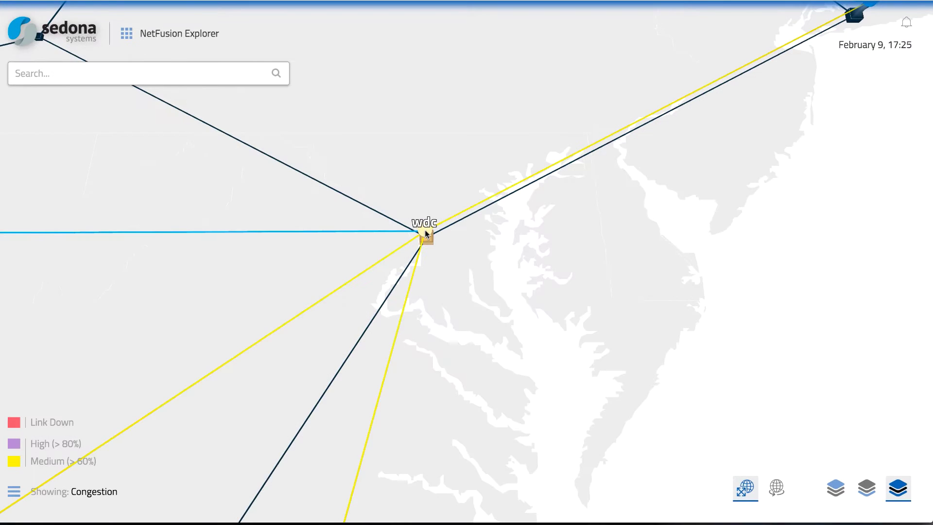
Open the wdc site's 3-D router topology and orbit it around its vertical axis
left_click(426, 234)
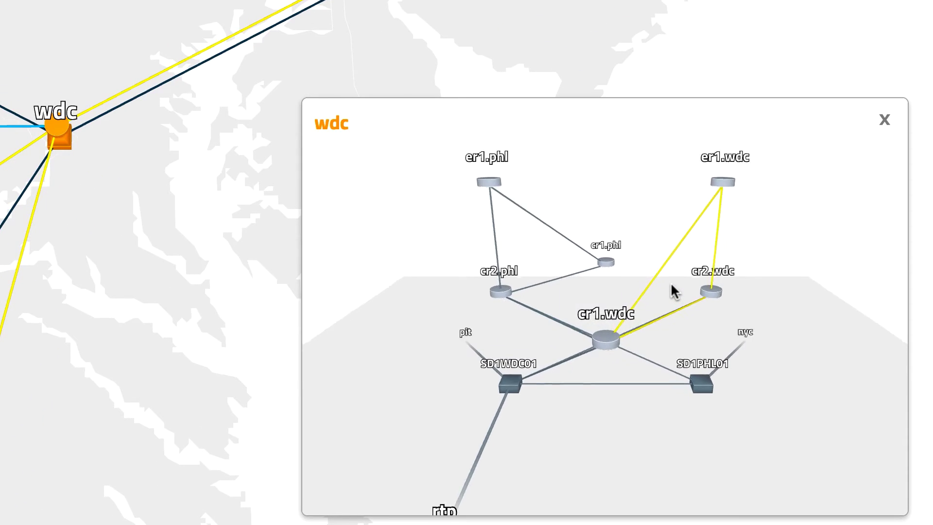
left_click_drag(761, 335, 494, 310)
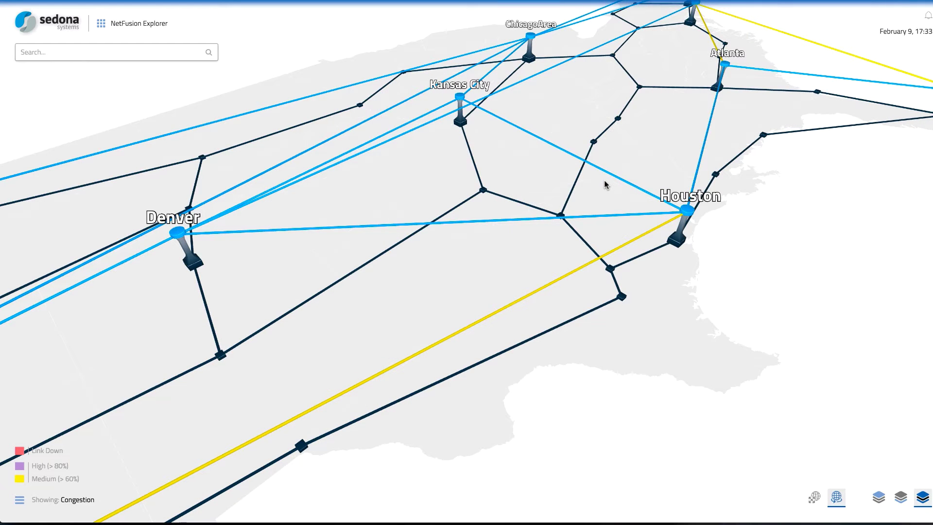
Trace the Dallas/Fort Worth–okc, Houston–Kansas City, Denver–Houston and SoCal–Houston link paths, then close the details
left_click(509, 202)
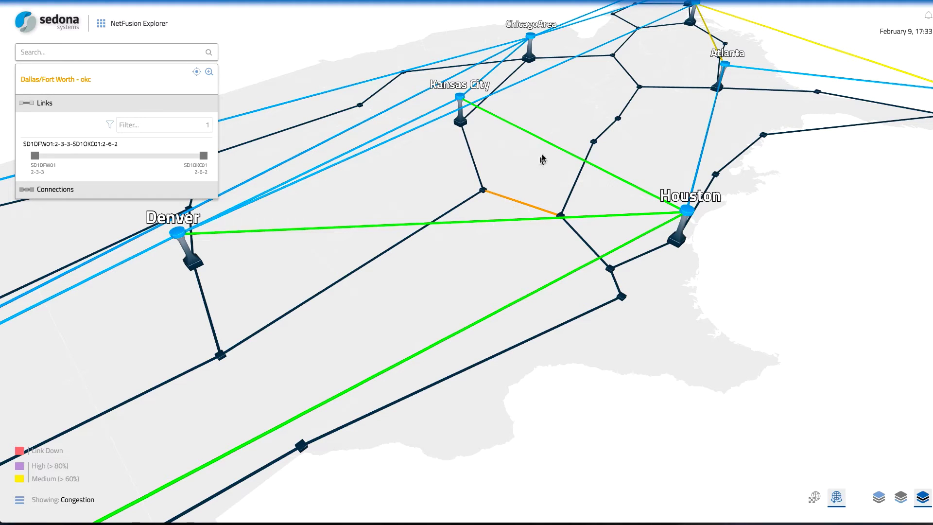
left_click(555, 148)
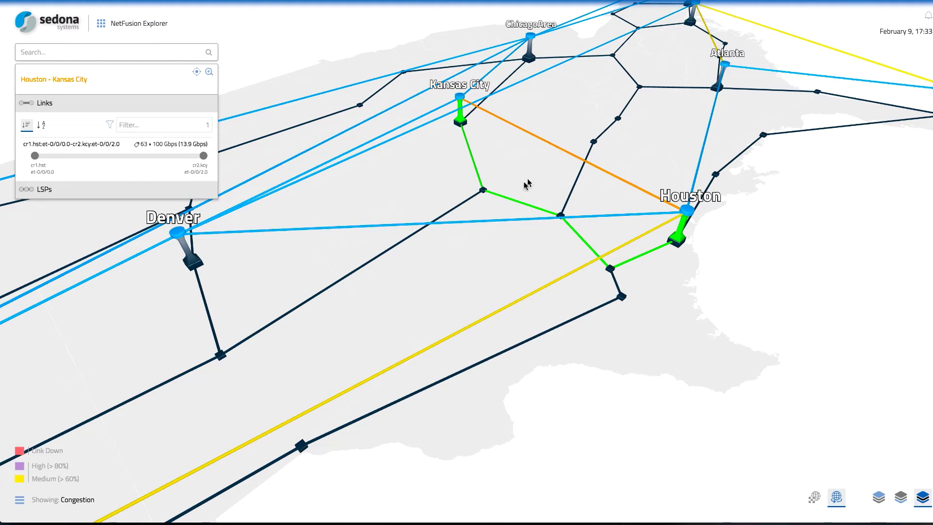
left_click(494, 219)
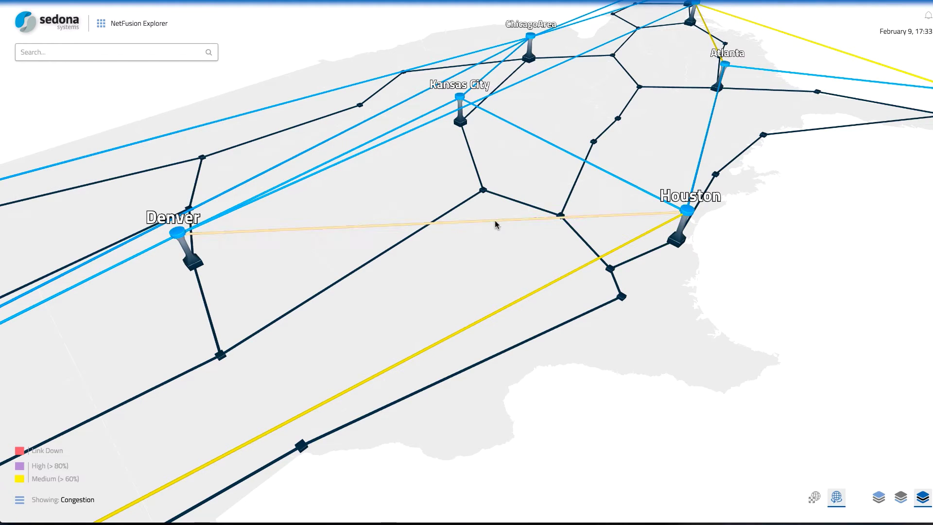
left_click(541, 288)
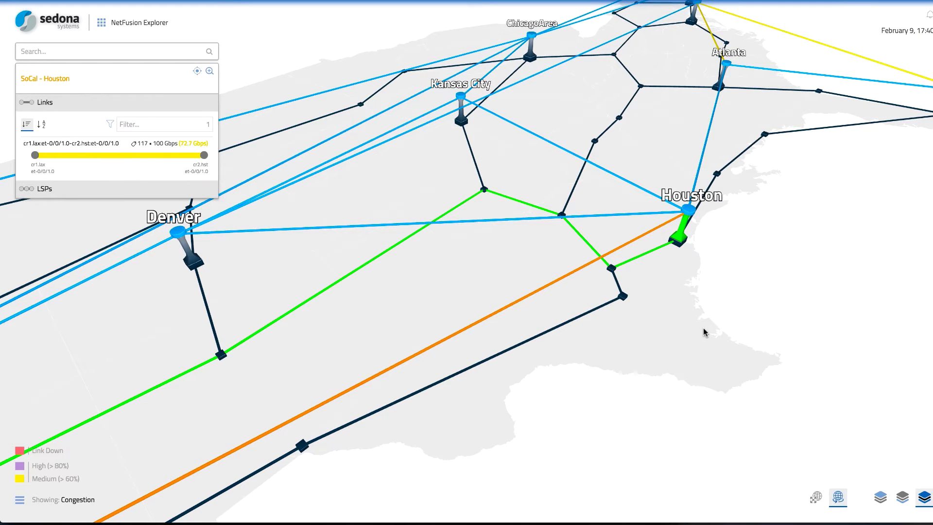
left_click(703, 328)
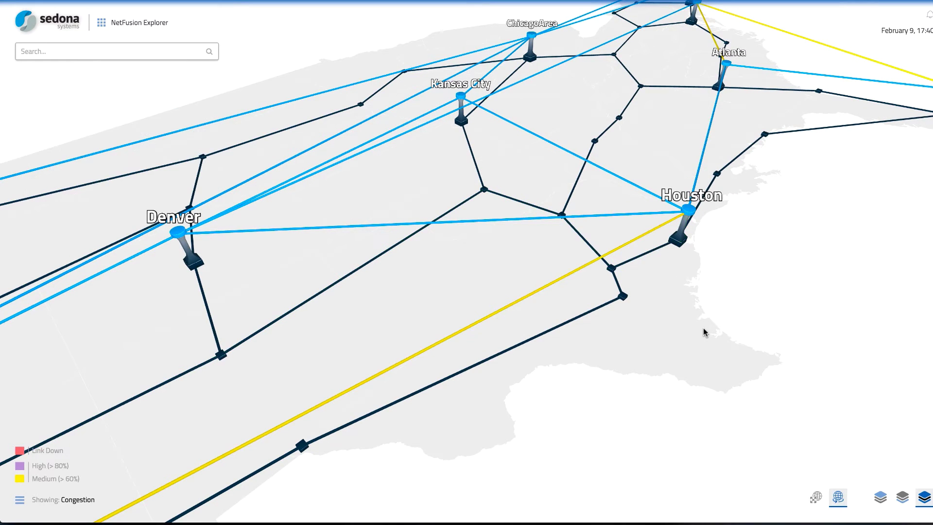
On the flat map, zoom to DC and list the Washington DC–Atlanta bundle's three member links
left_click(816, 498)
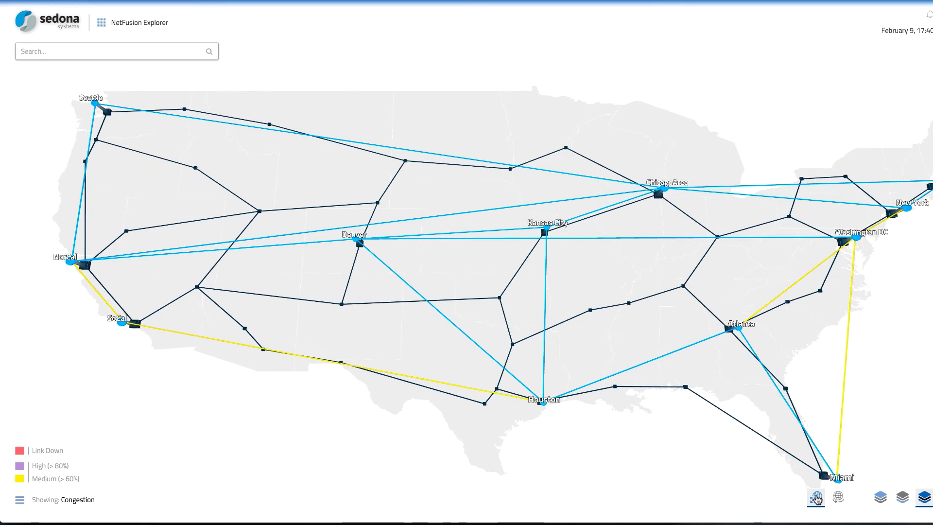
scroll(810, 271, "up", 3)
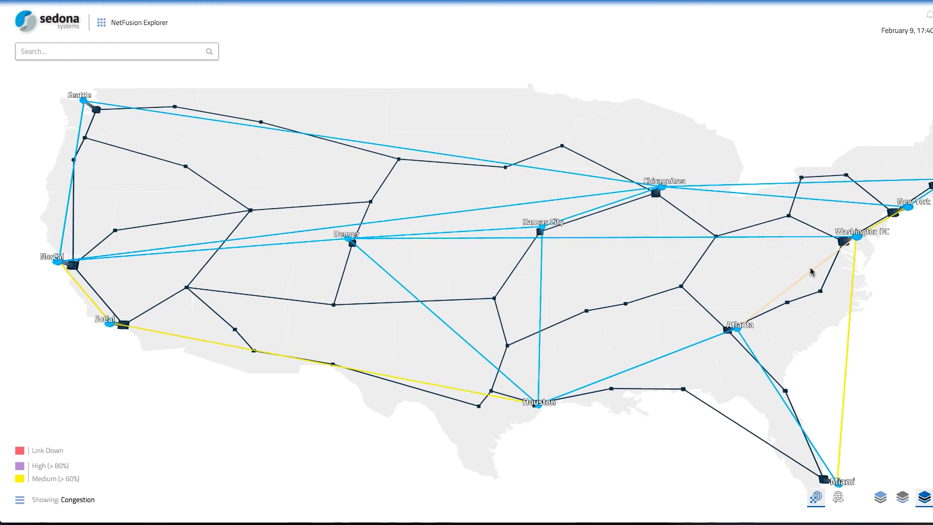
scroll(811, 272, "up", 4)
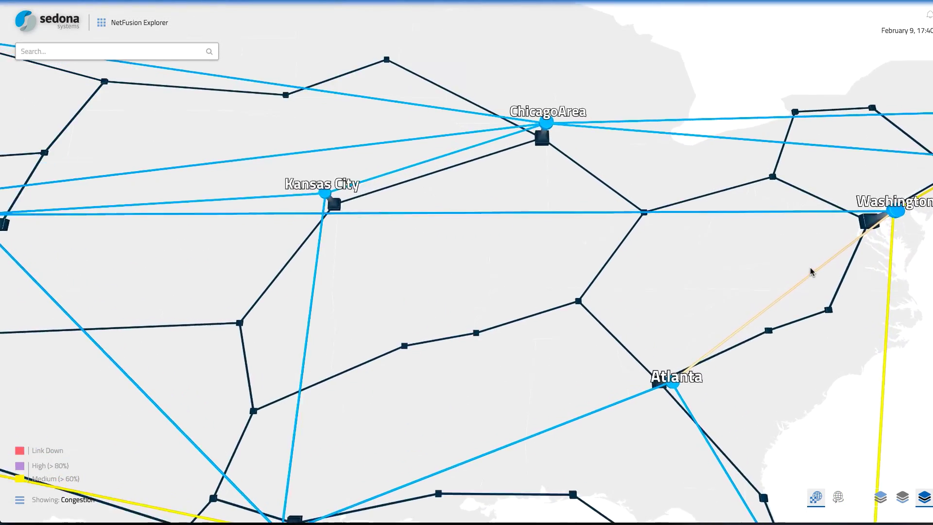
left_click_drag(819, 276, 662, 308)
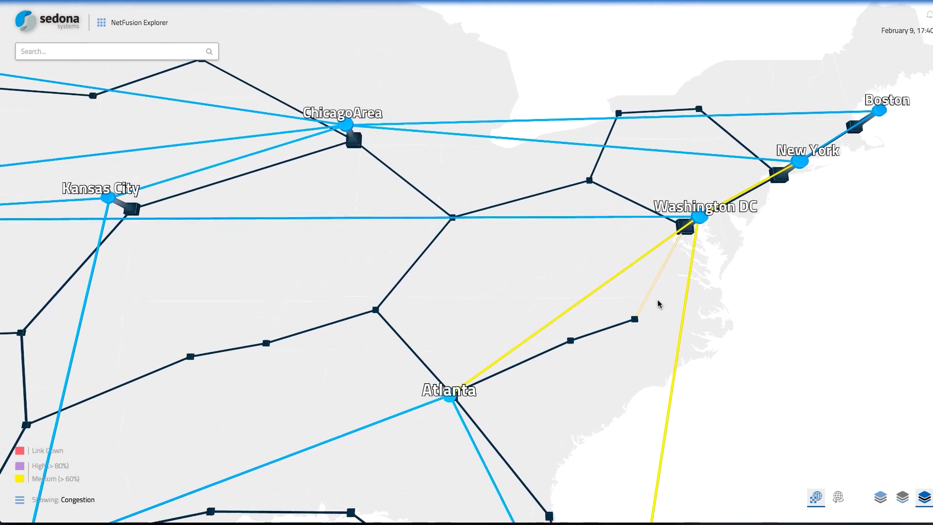
left_click(608, 281)
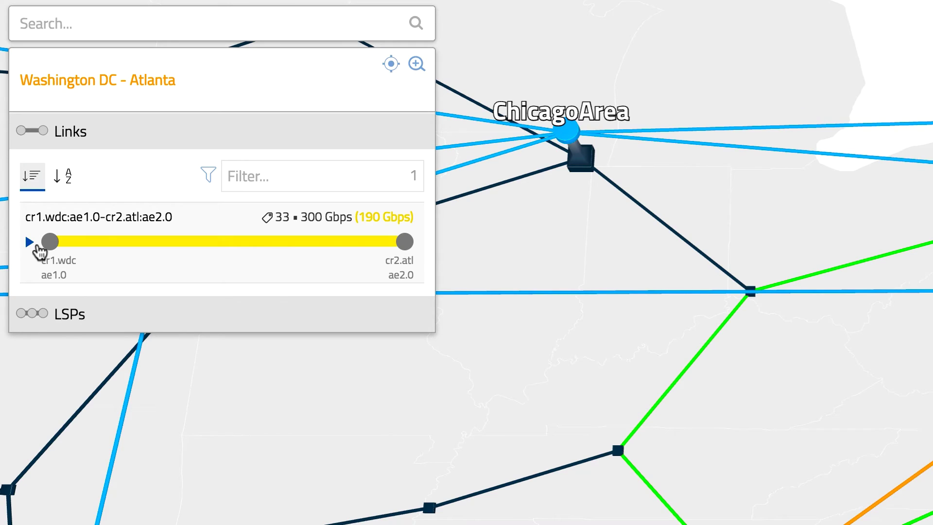
left_click(29, 243)
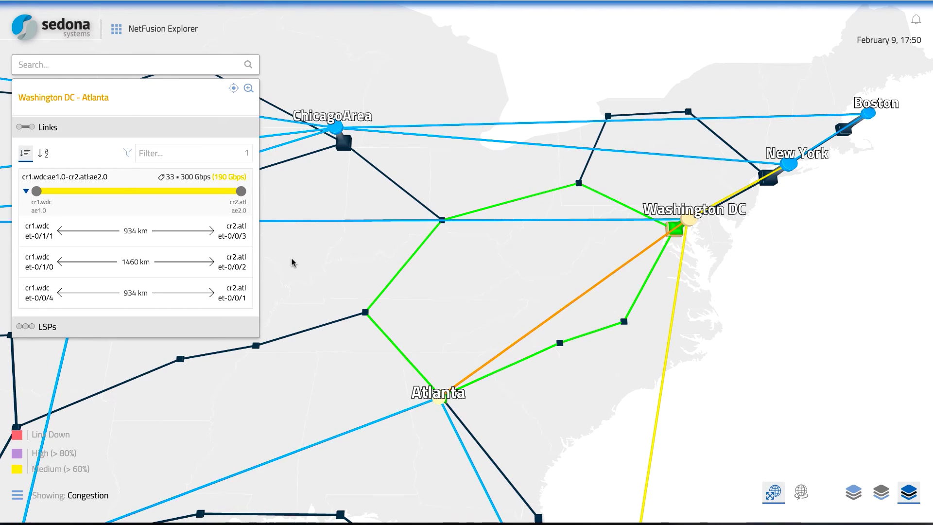
Close the DC–Atlanta link details and zoom out to the whole continental US
left_click(292, 263)
scroll(292, 263, "down", 3)
scroll(286, 263, "down", 2)
left_click_drag(277, 264, 543, 266)
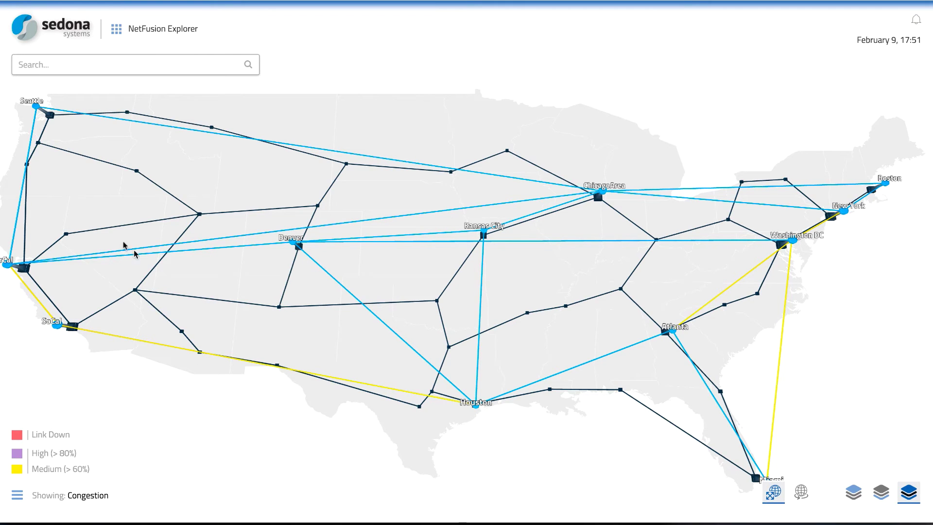
Center the map on California and show the Denver - NorCal link details (cr1.den:ae3.0-cr1.sjc:ae1.0, 300 Gbps)
left_click_drag(82, 189, 233, 179)
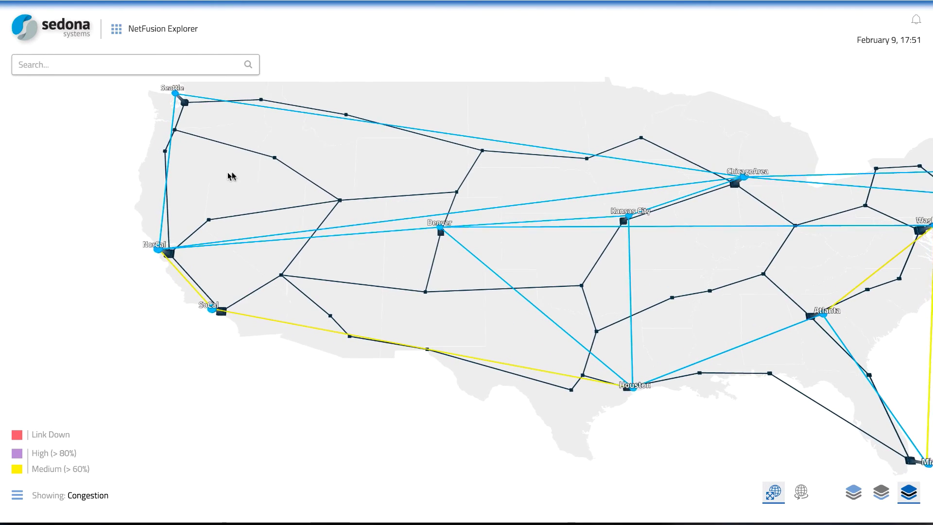
scroll(278, 264, "up", 5)
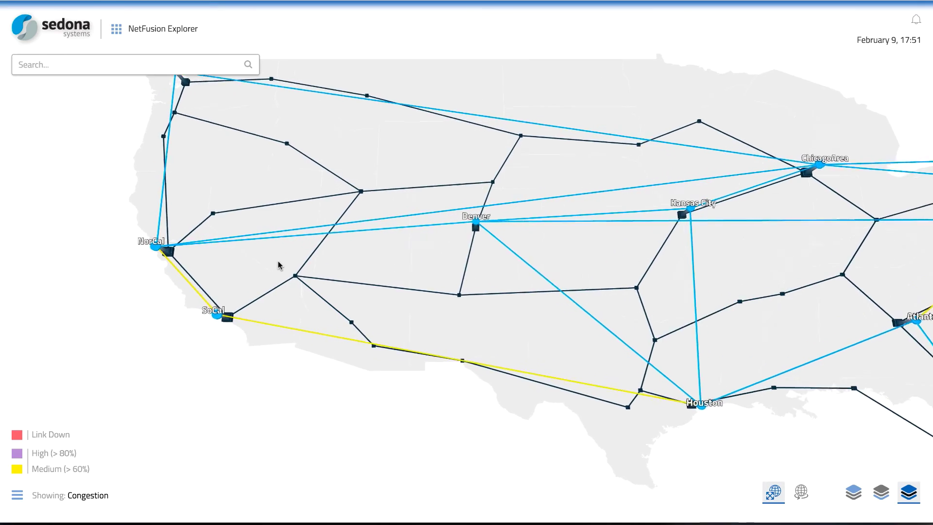
scroll(278, 264, "up", 3)
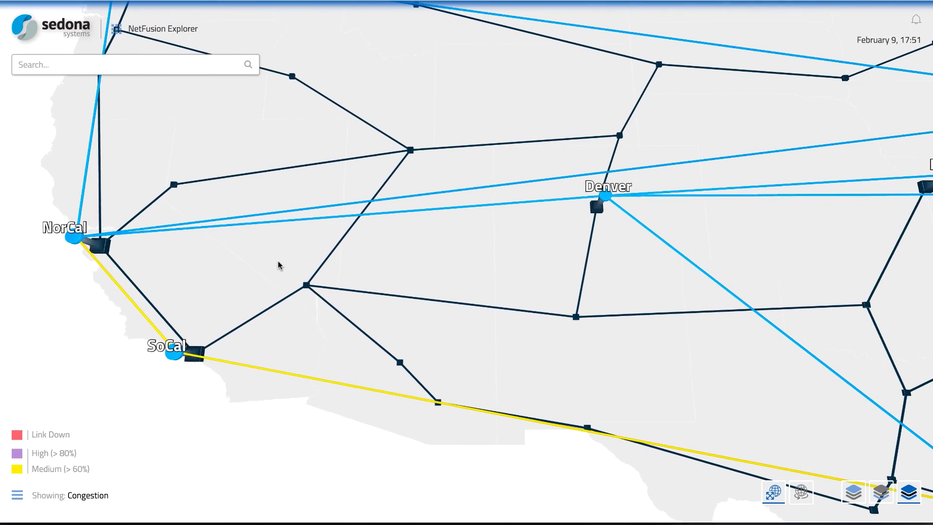
left_click_drag(279, 264, 442, 291)
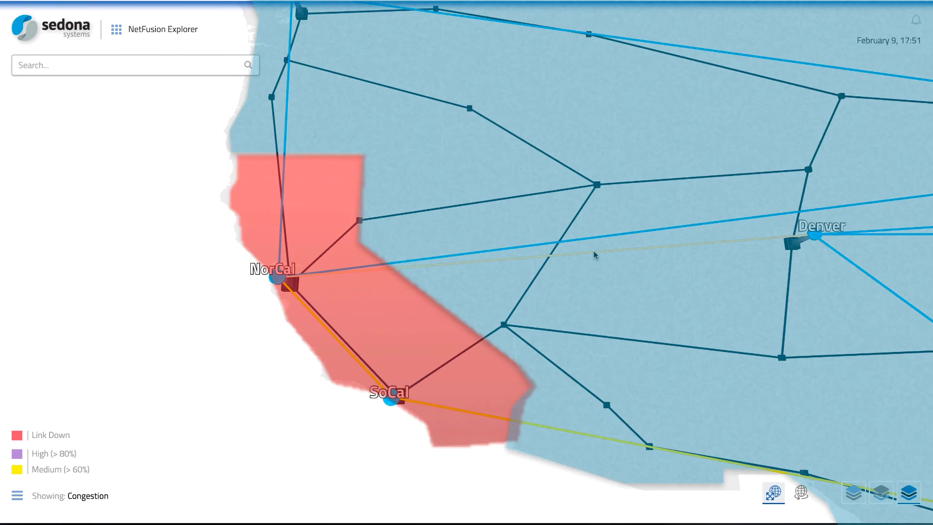
left_click(594, 254)
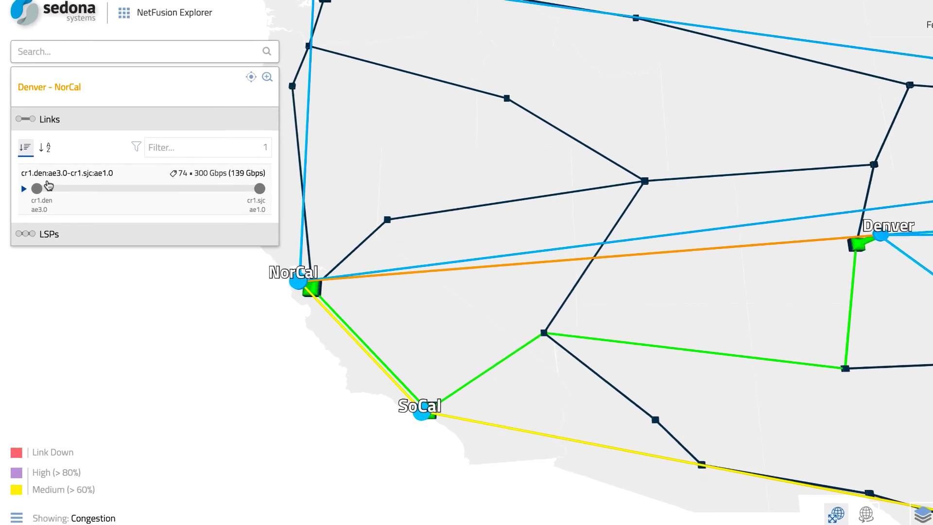
Show the cr1.den:ae3.0-cr1.sjc:ae1.0 bundle's hops through abq, las and lax, then expand SoCal
left_click(50, 173)
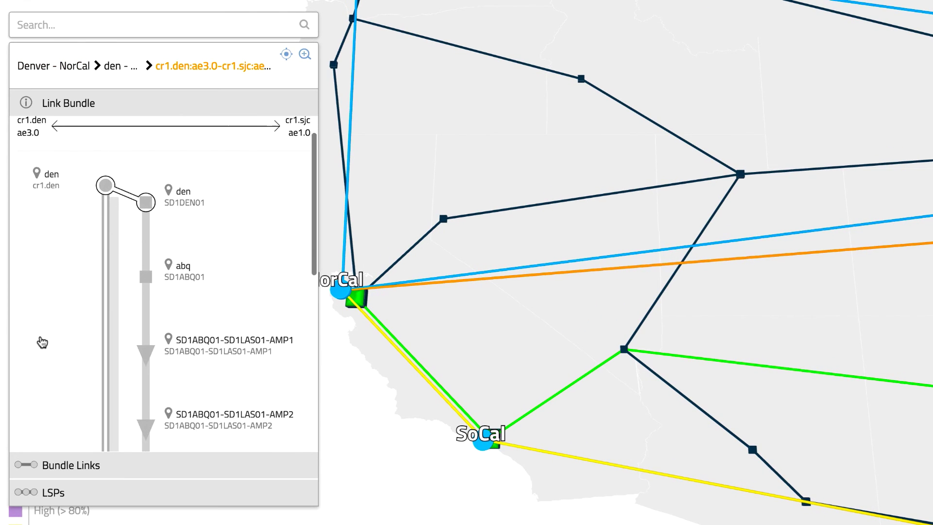
scroll(42, 343, "down", 5)
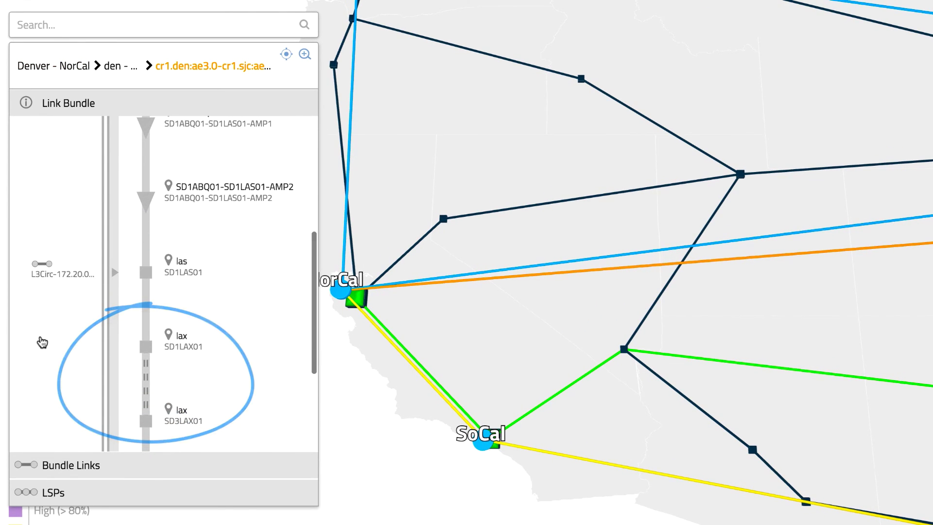
scroll(42, 343, "down", 3)
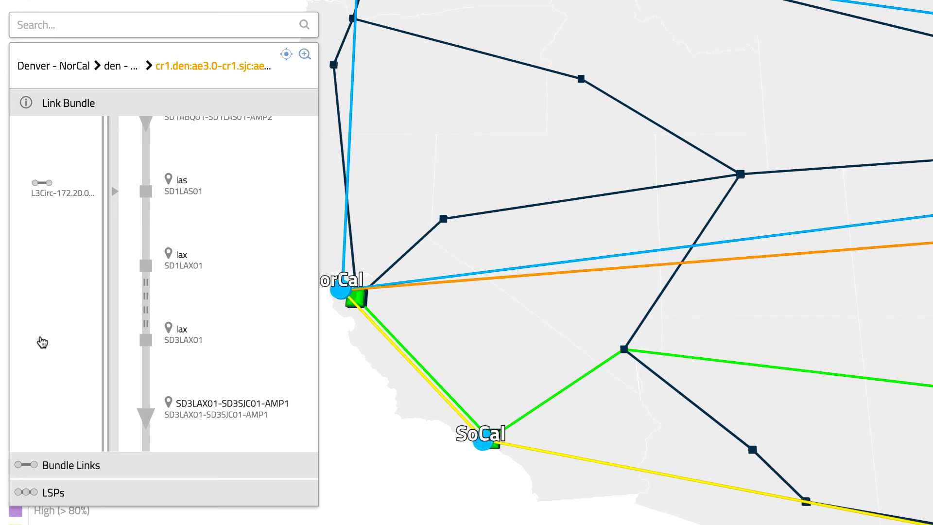
left_click(483, 437)
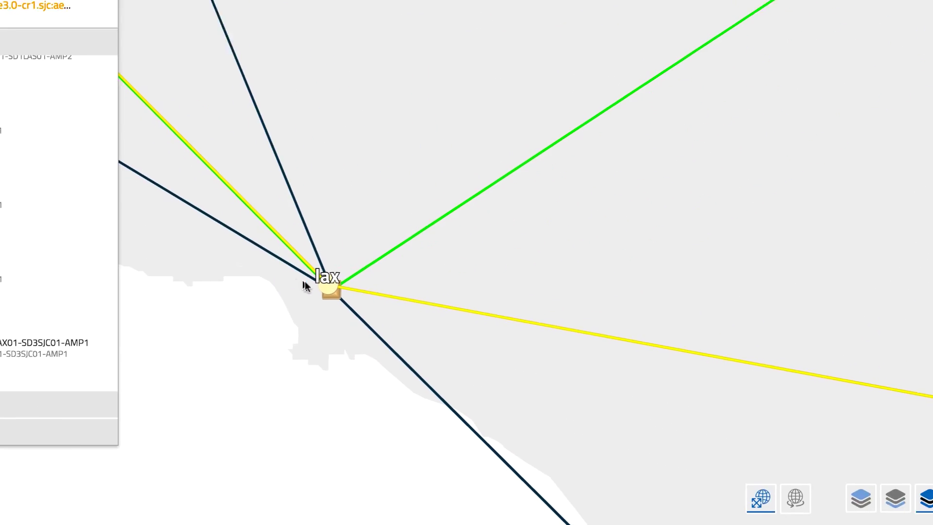
Show the lax site's 3-D router topology, rotated so cr1.lax and SD1LAX01 face forward
left_click(309, 284)
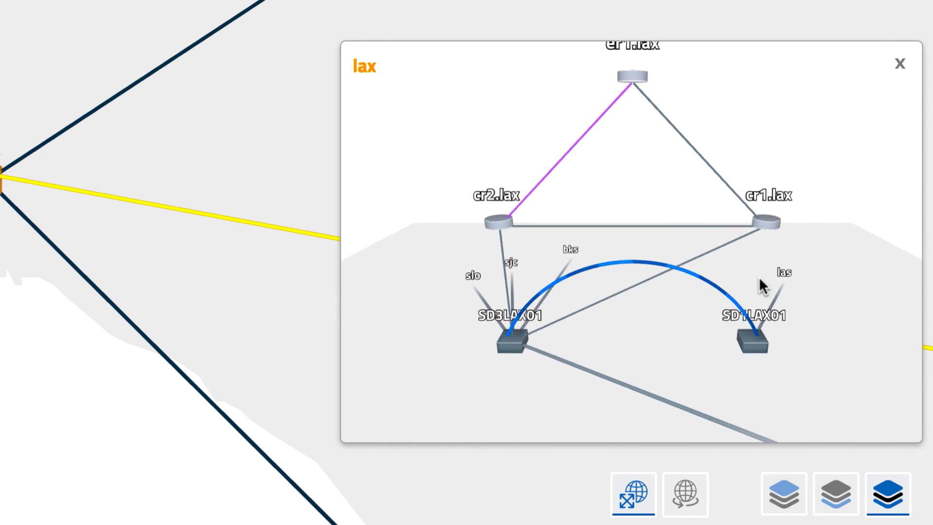
left_click_drag(854, 264, 669, 238)
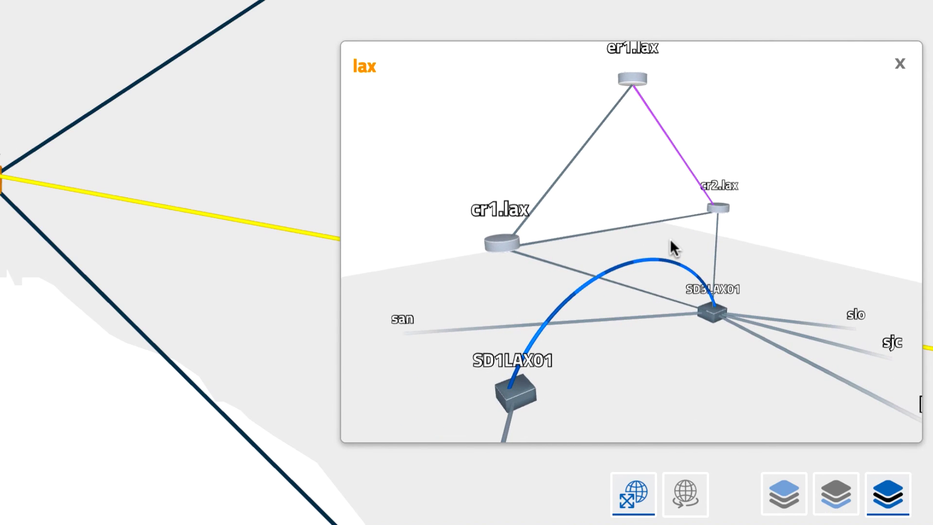